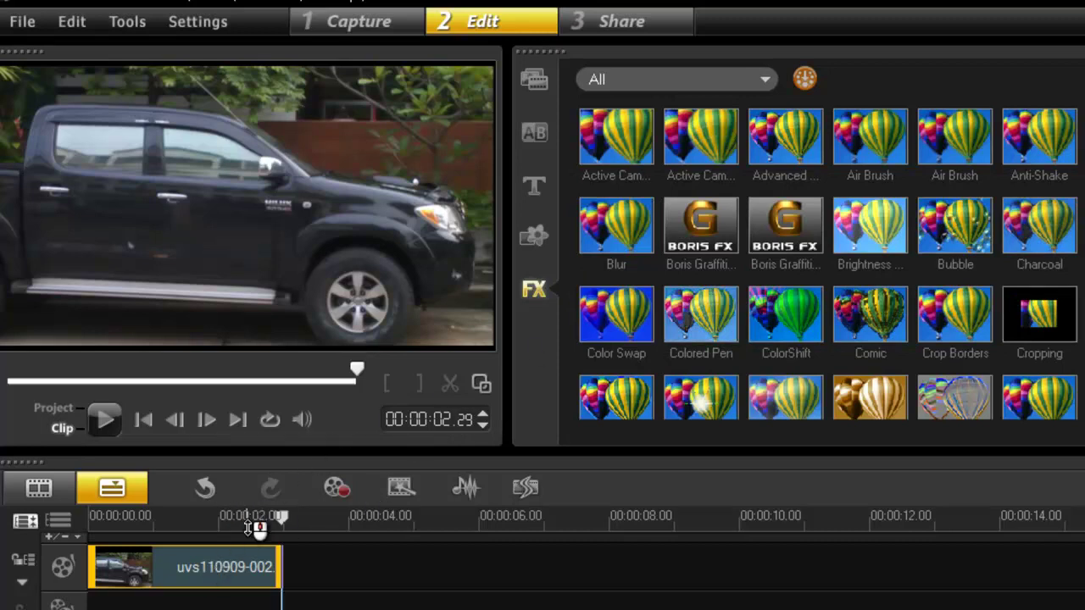
# - Drop the Boris Graffiti filter onto the truck clip and open its Library Browser via Customize Filter
pyautogui.click(777, 229)
pyautogui.moveTo(777, 226); pyautogui.dragTo(220, 563)
pyautogui.doubleClick(221, 562)
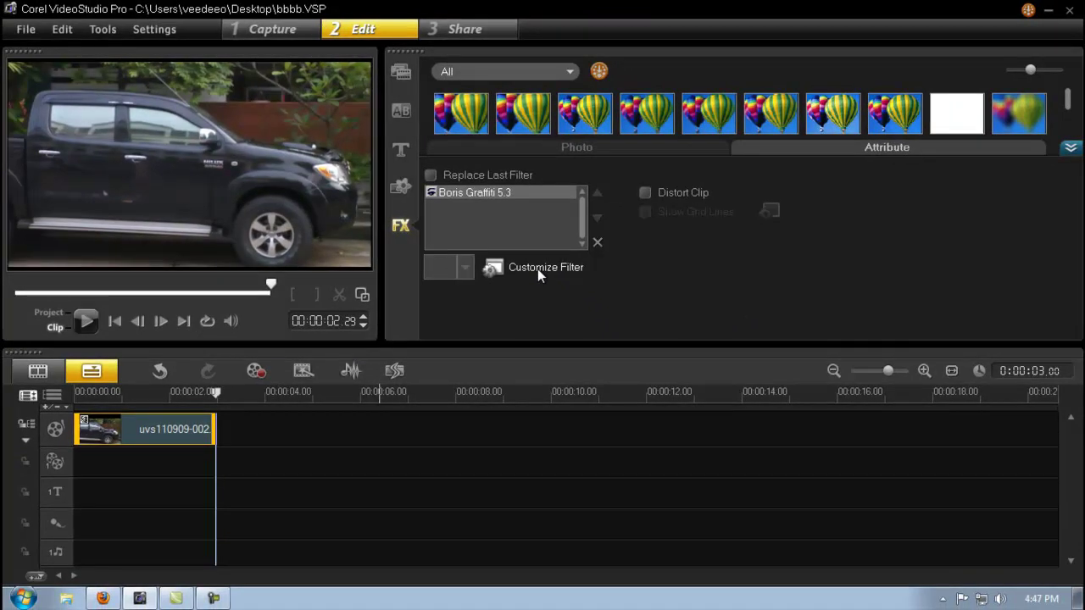
pyautogui.click(537, 269)
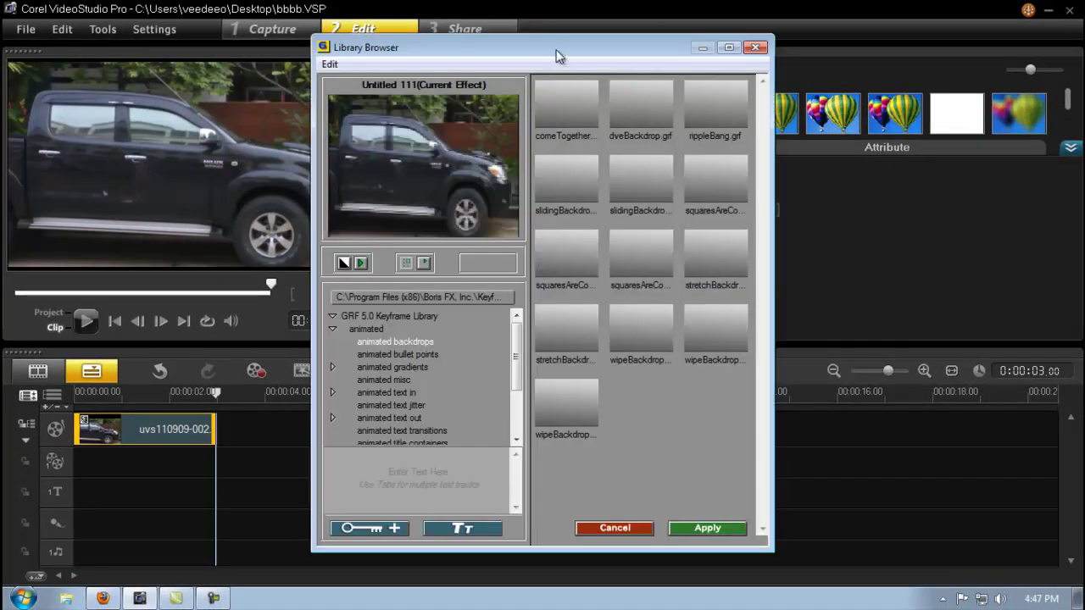
pyautogui.moveTo(559, 49); pyautogui.dragTo(664, 49)
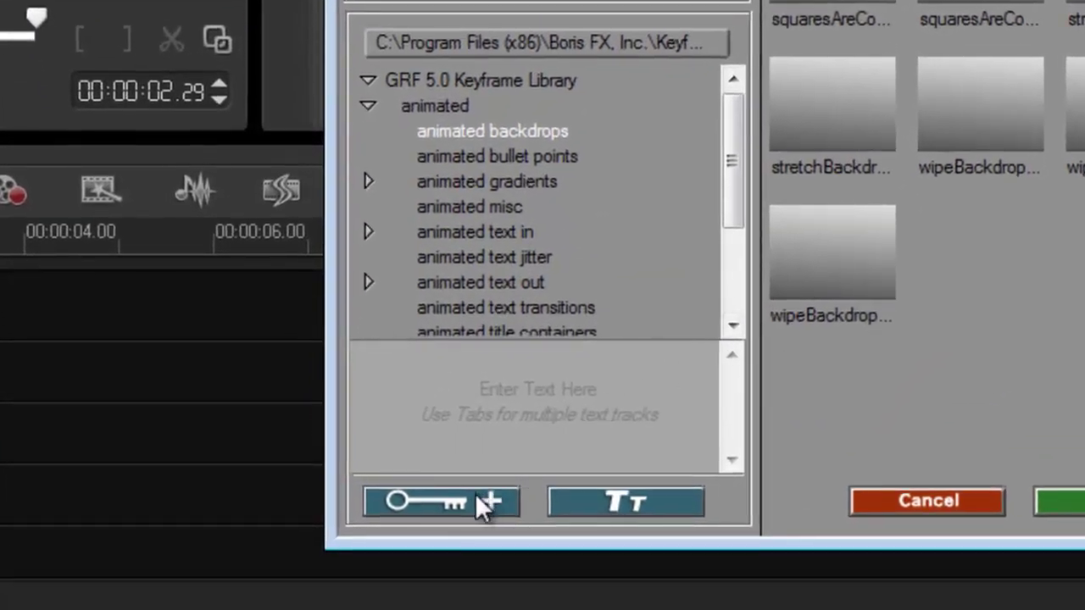
pyautogui.click(476, 499)
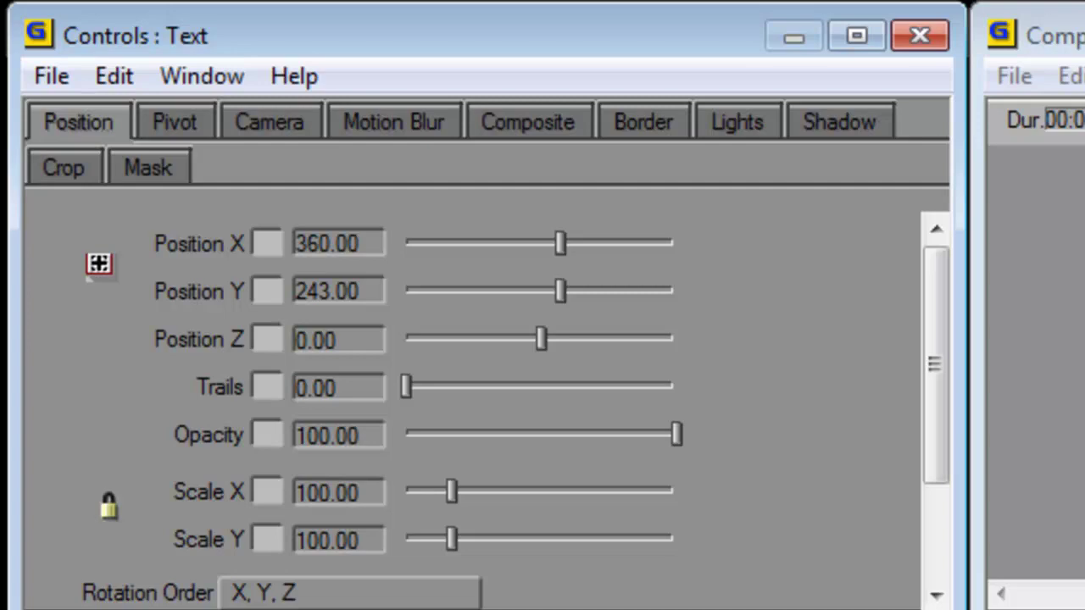
pyautogui.click(199, 76)
pyautogui.moveTo(295, 75)
pyautogui.moveTo(204, 80)
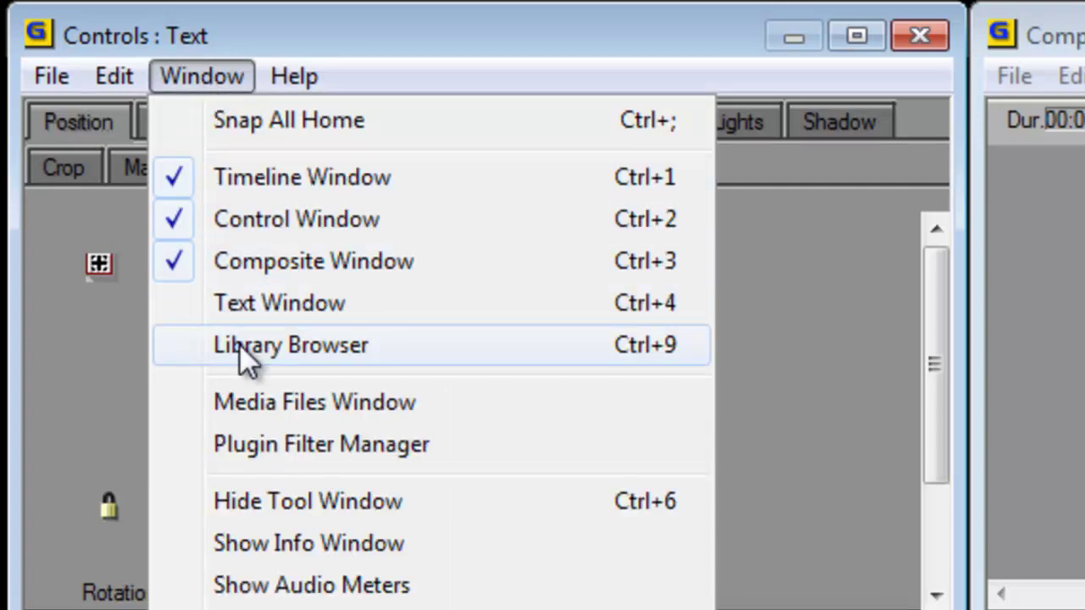
pyautogui.click(239, 344)
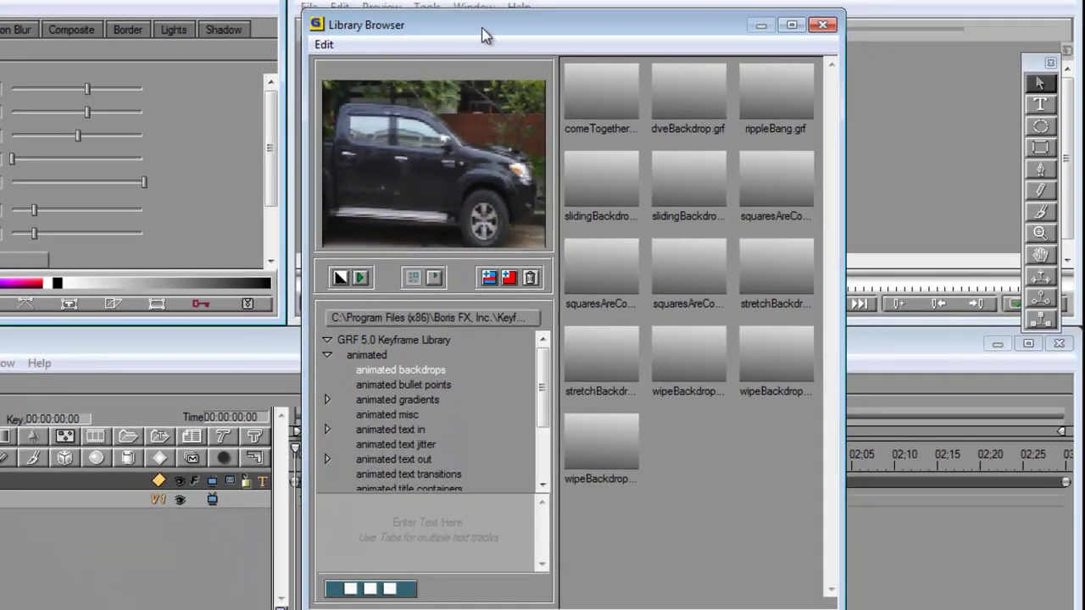
pyautogui.moveTo(482, 28); pyautogui.dragTo(551, 27)
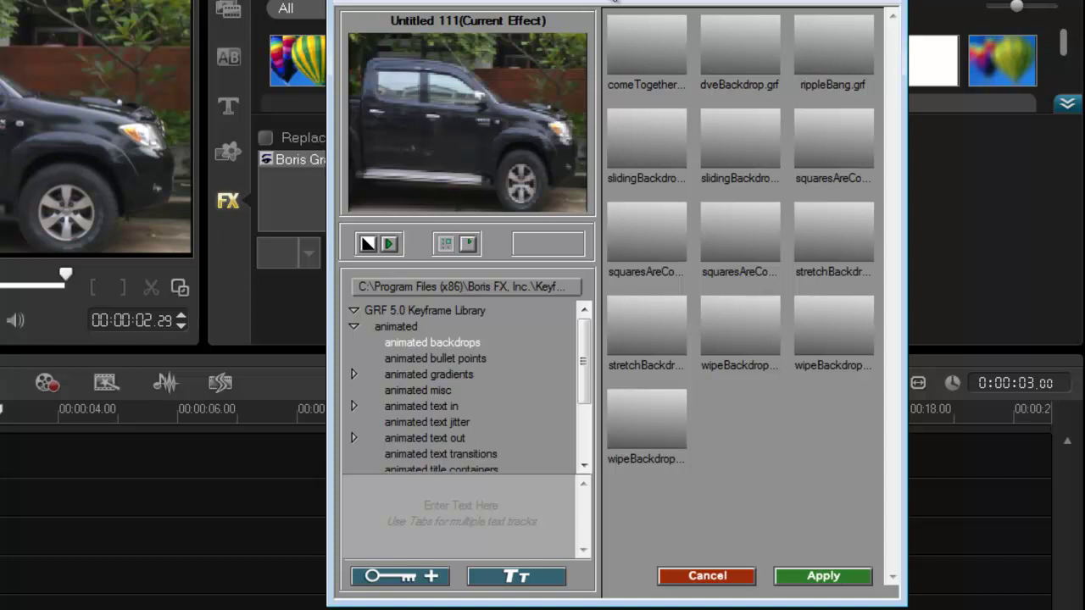
pyautogui.moveTo(616, 1); pyautogui.dragTo(544, 2)
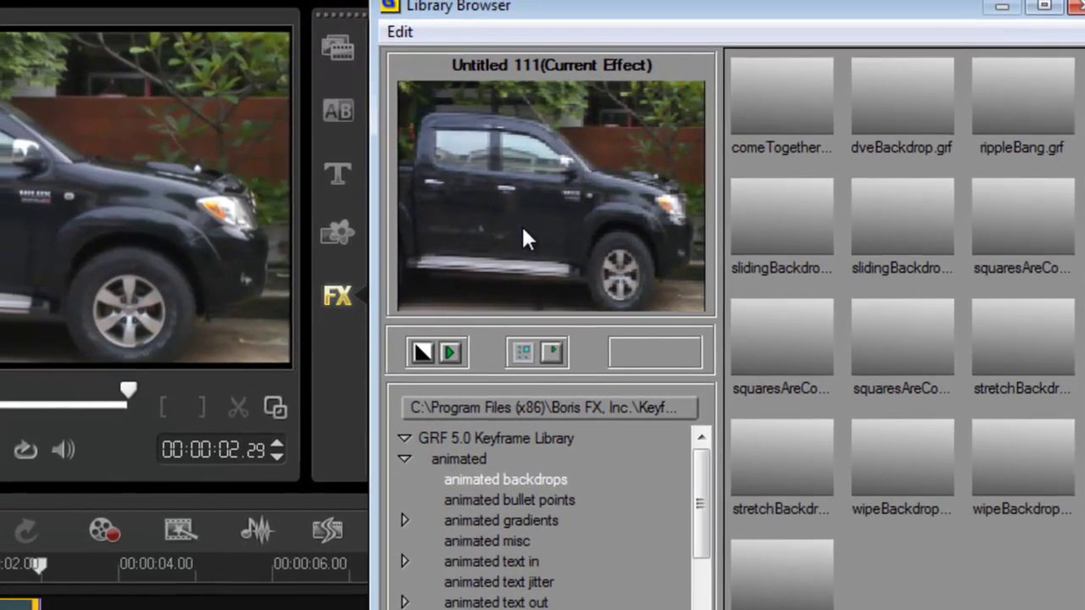
# - Use the Library Browser's preview controls to play the animated backdrop thumbnails
pyautogui.click(422, 351)
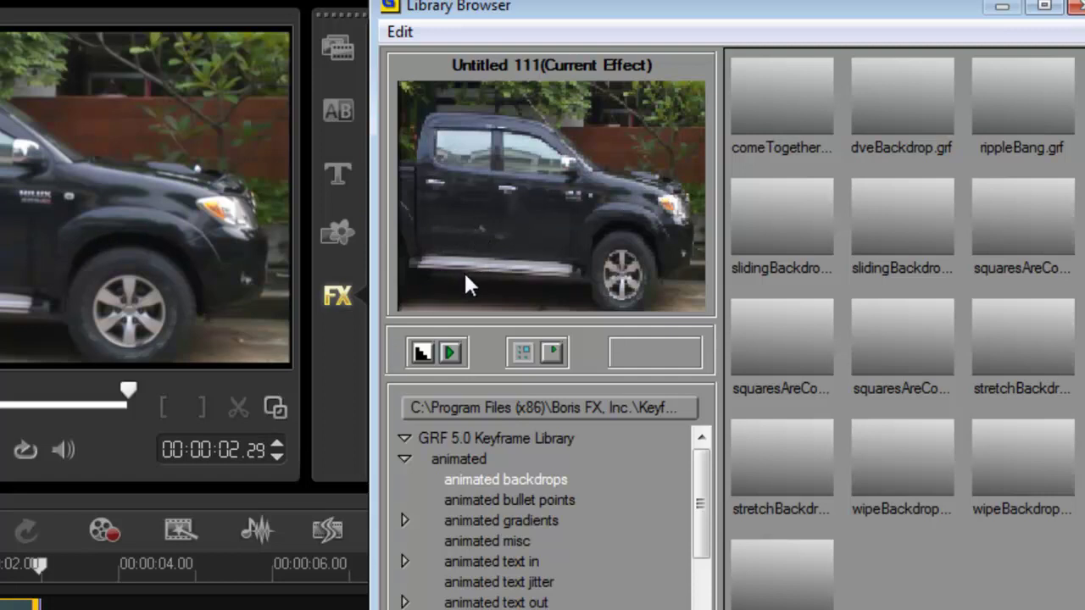
pyautogui.click(414, 354)
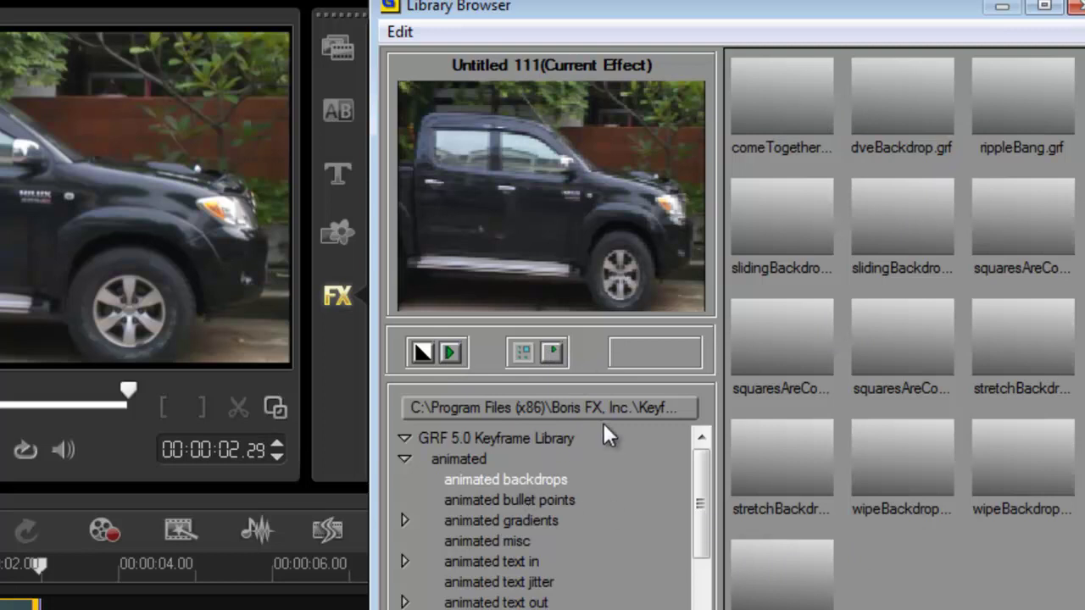
pyautogui.click(554, 353)
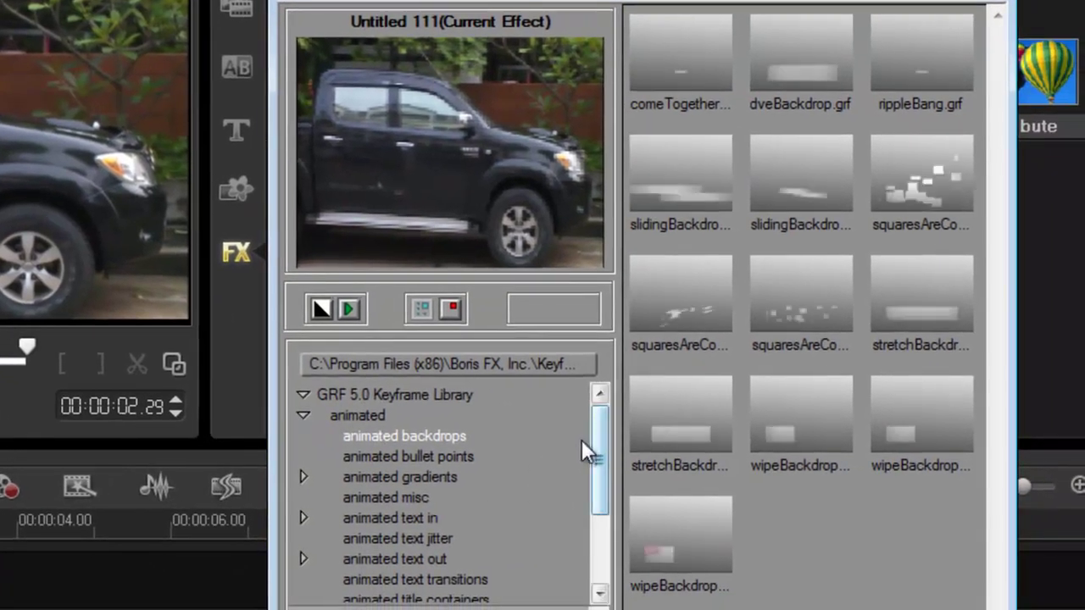
# - Collapse and re-expand the keyframe library's animated folder, then show its animated backdrops category
pyautogui.click(302, 415)
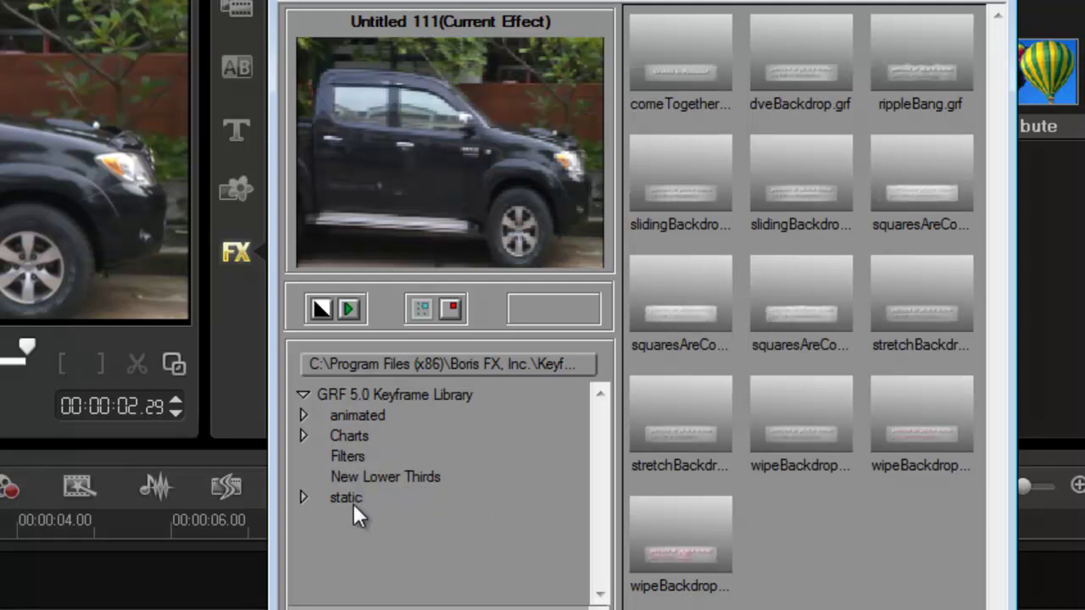
pyautogui.click(306, 414)
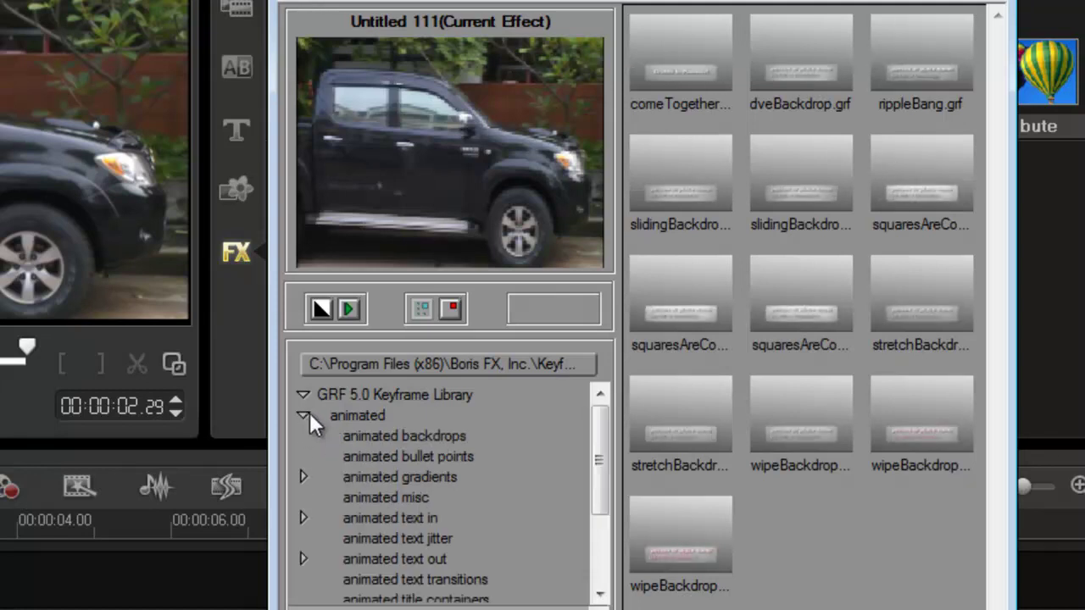
pyautogui.click(357, 419)
pyautogui.click(375, 436)
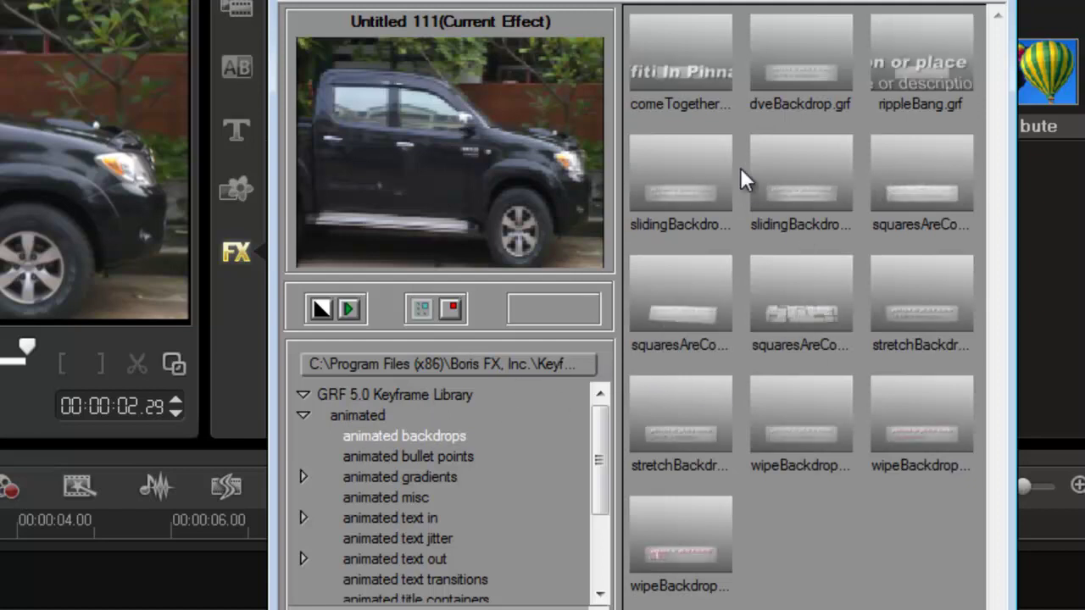
# - Select comeTogether.grf and preview its 'Graffiti In Pinnacle!' title bar over the truck, then stop
pyautogui.click(679, 71)
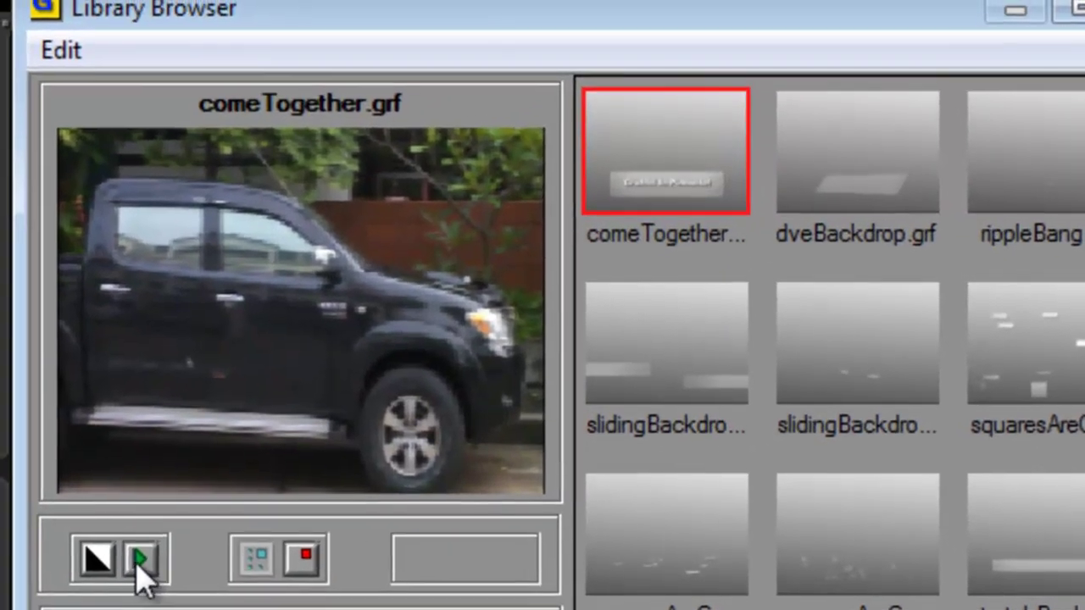
pyautogui.click(350, 311)
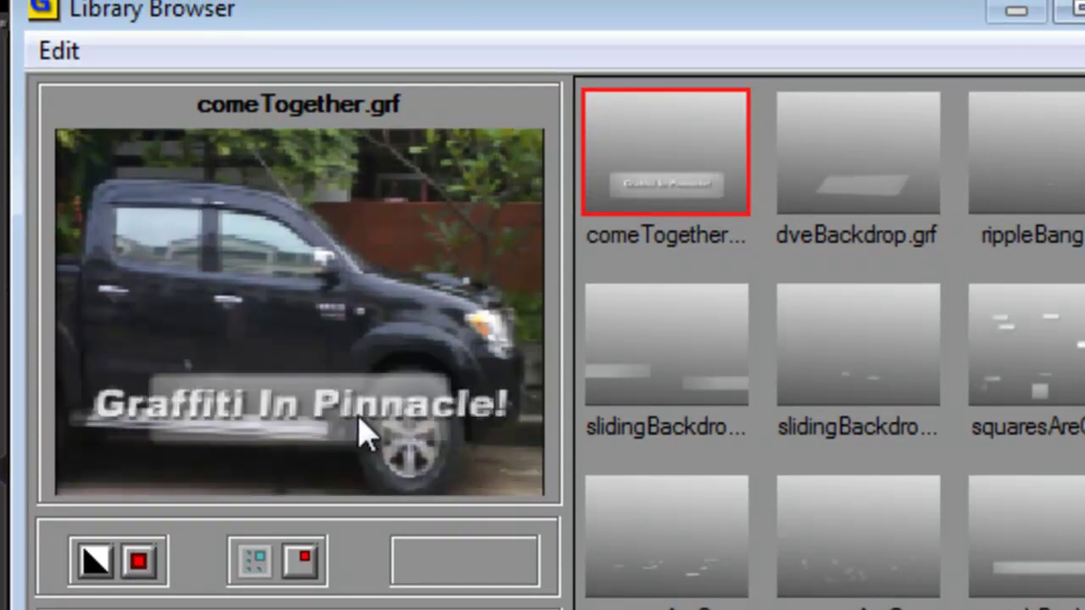
pyautogui.click(145, 562)
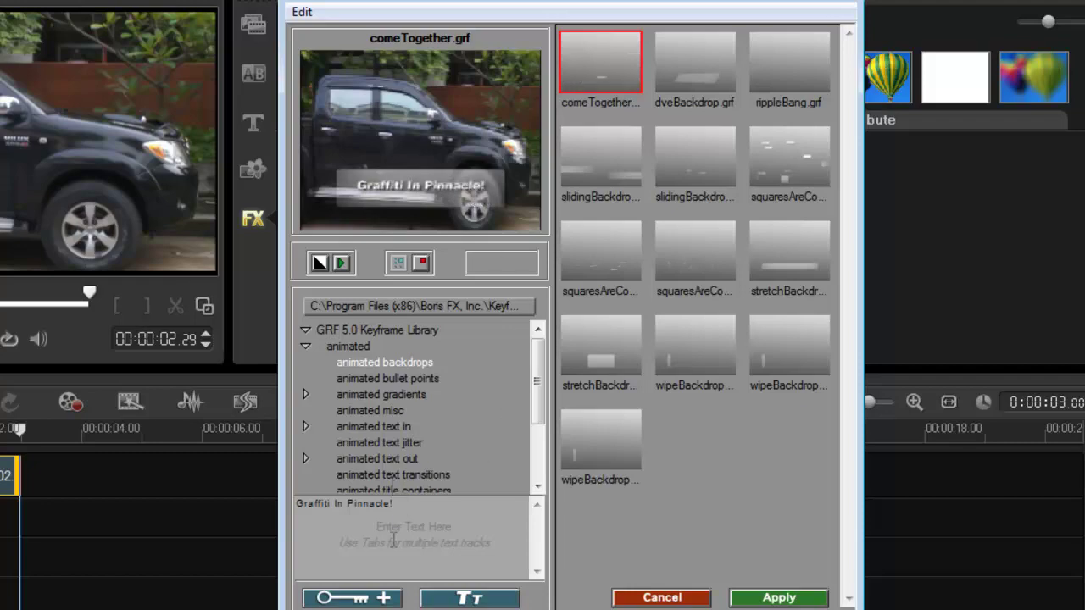
# - Replace the 'Graffiti In Pinnacle!' sample text with 'gripps2211' and preview it over the truck
pyautogui.click(399, 505)
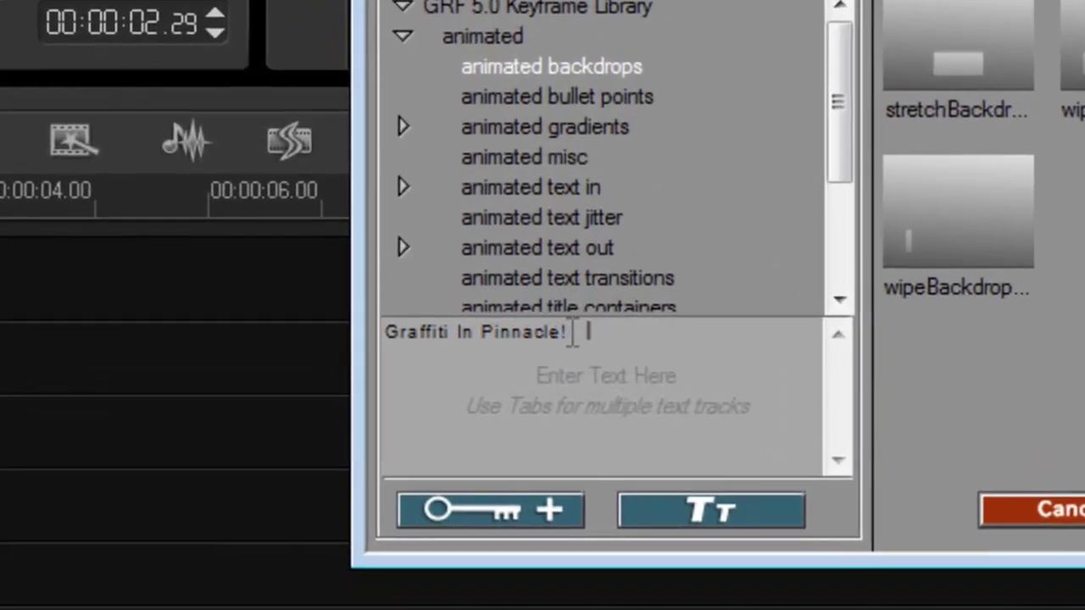
pyautogui.moveTo(491, 407); pyautogui.dragTo(344, 412)
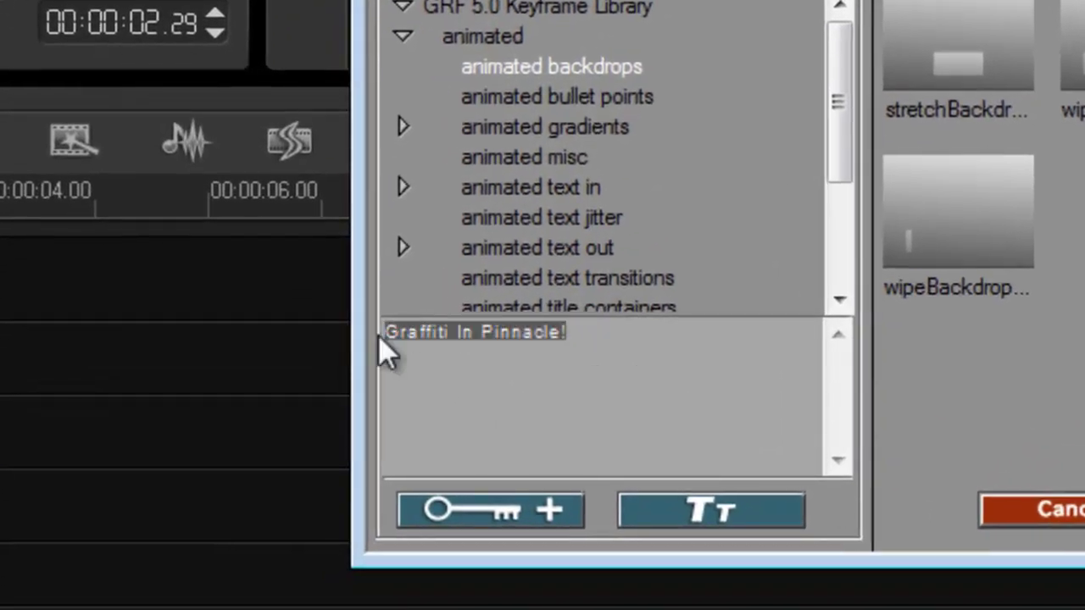
pyautogui.press('BackSpace')
pyautogui.write('gripps22')
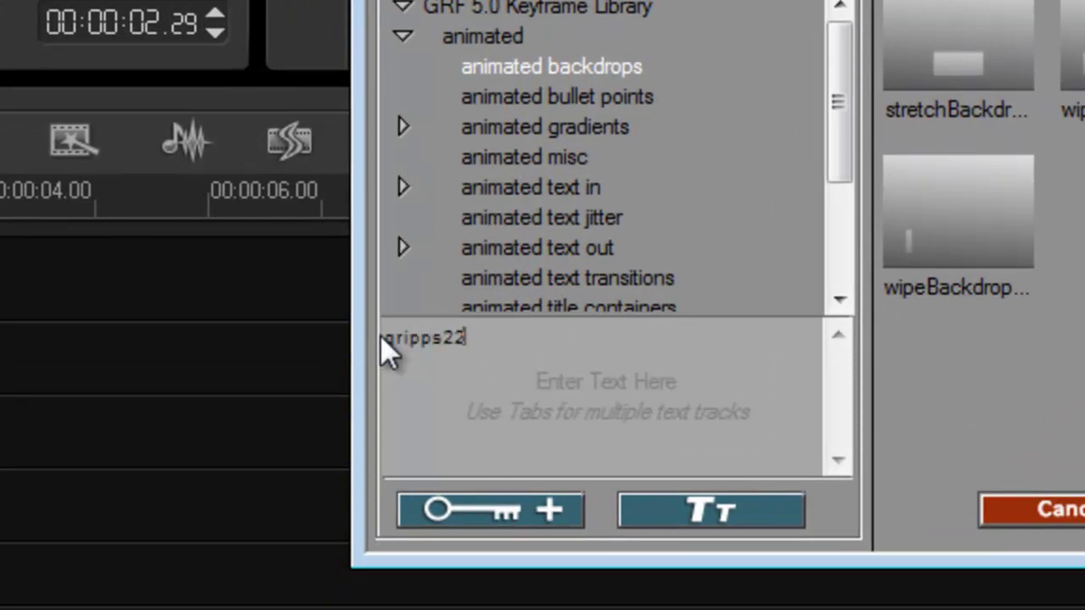
pyautogui.write('11')
pyautogui.click(744, 513)
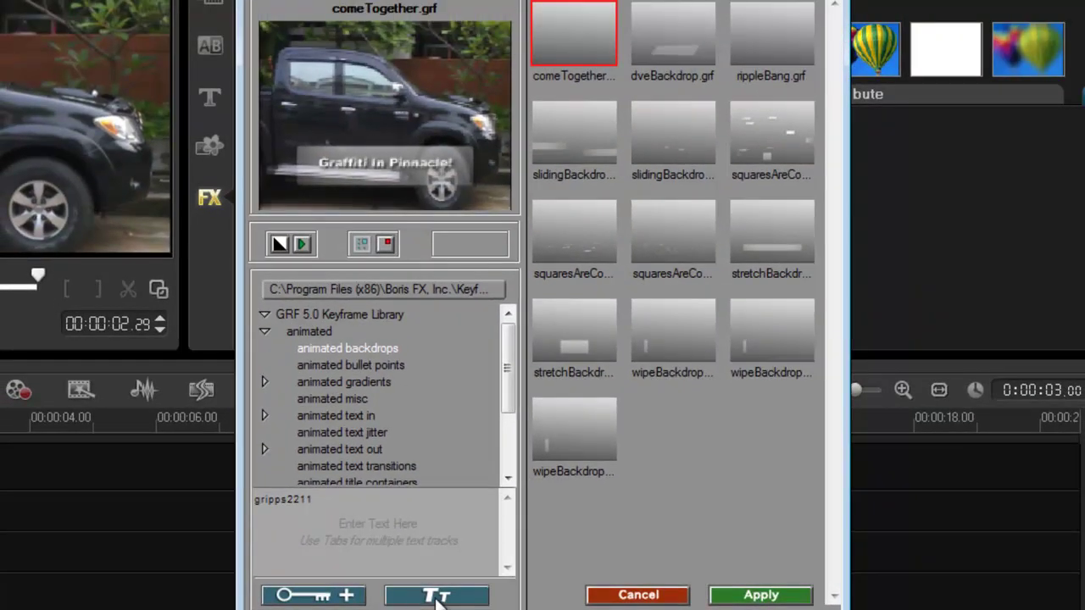
pyautogui.click(304, 246)
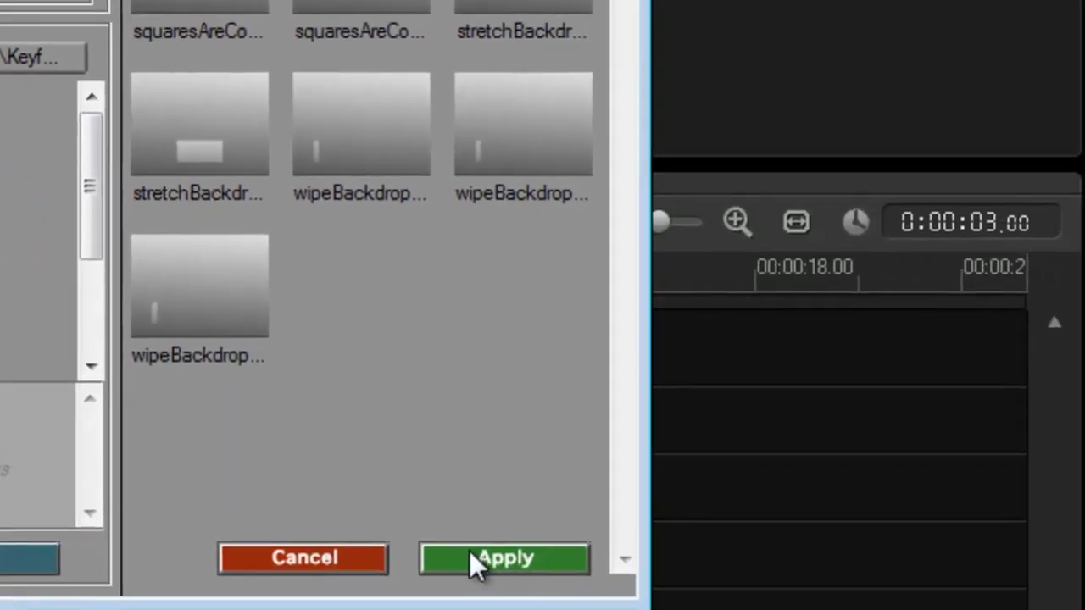
# - Apply the gripps2211 title to the clip, play it back, and open comeTogether.grf in the full Graffiti editor
pyautogui.click(473, 555)
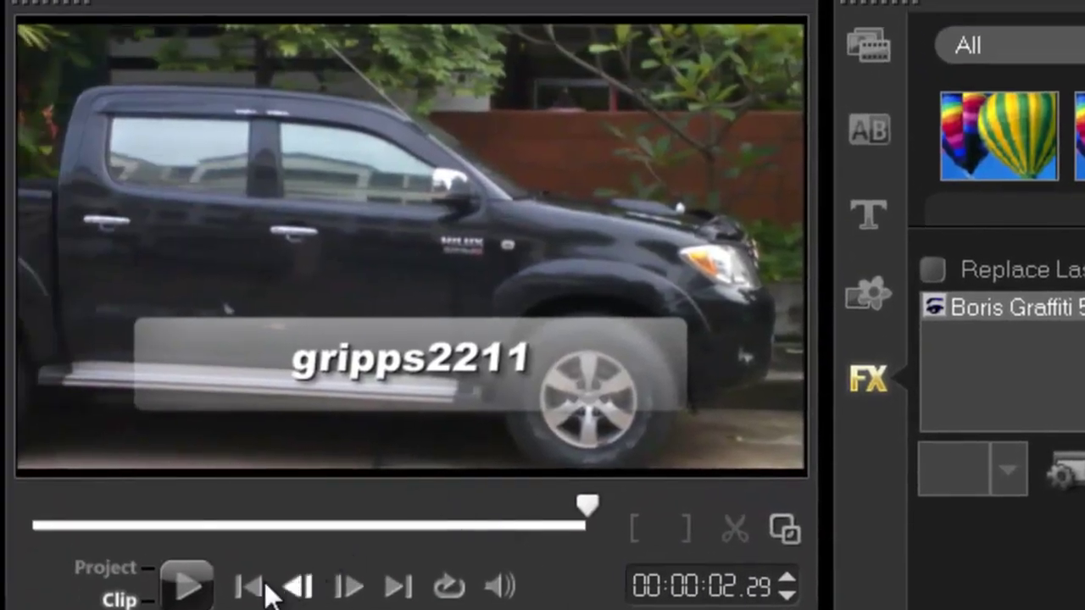
pyautogui.click(251, 586)
pyautogui.click(188, 587)
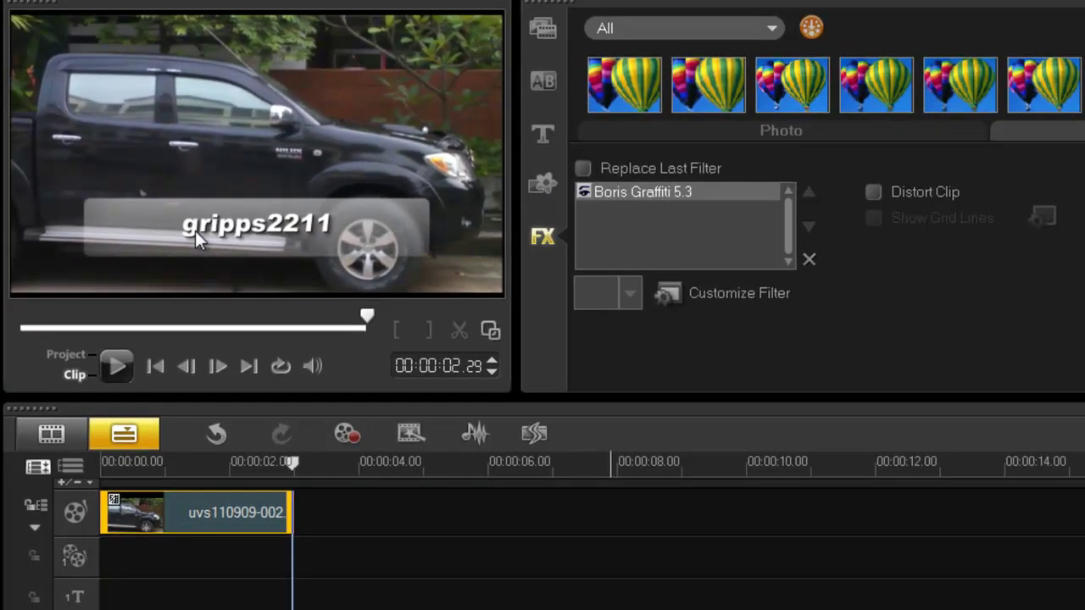
pyautogui.click(721, 295)
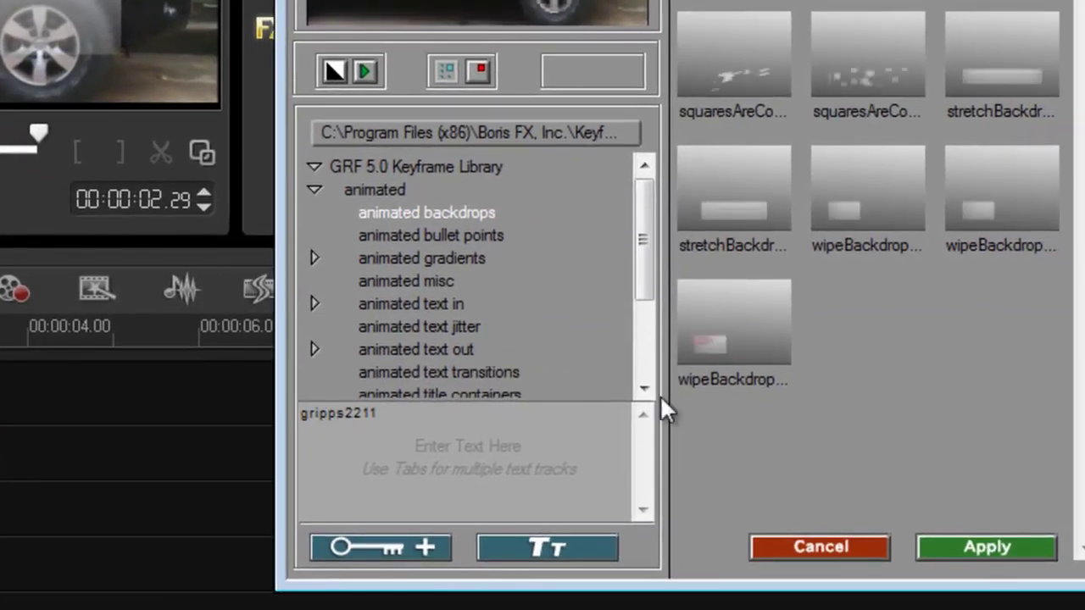
pyautogui.click(406, 547)
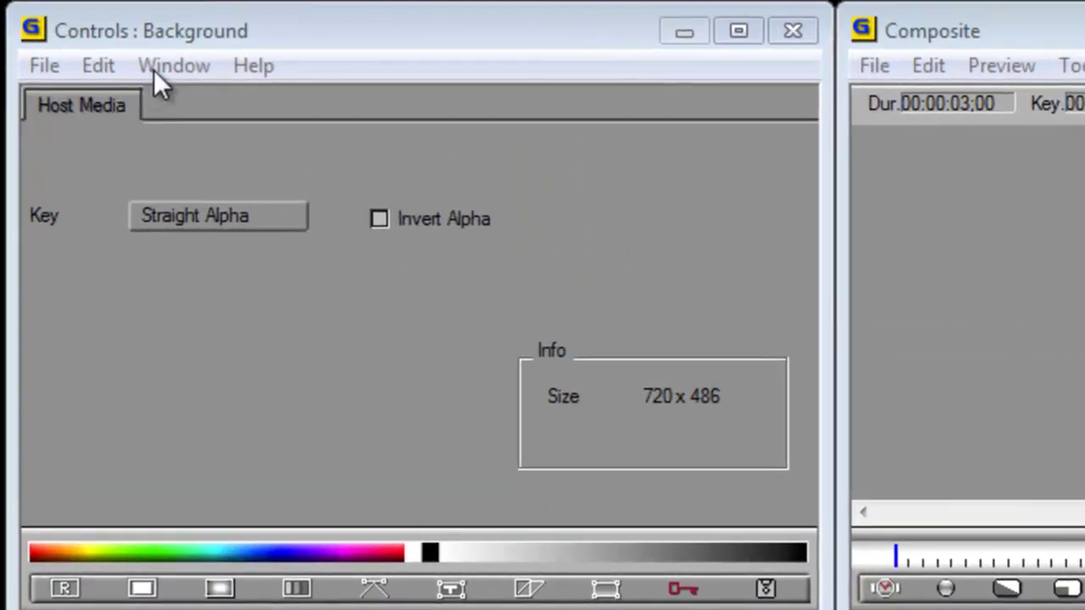
# - Browse the Window menu, then dismiss it to bring the comeTogether.grf track timeline forward
pyautogui.click(155, 68)
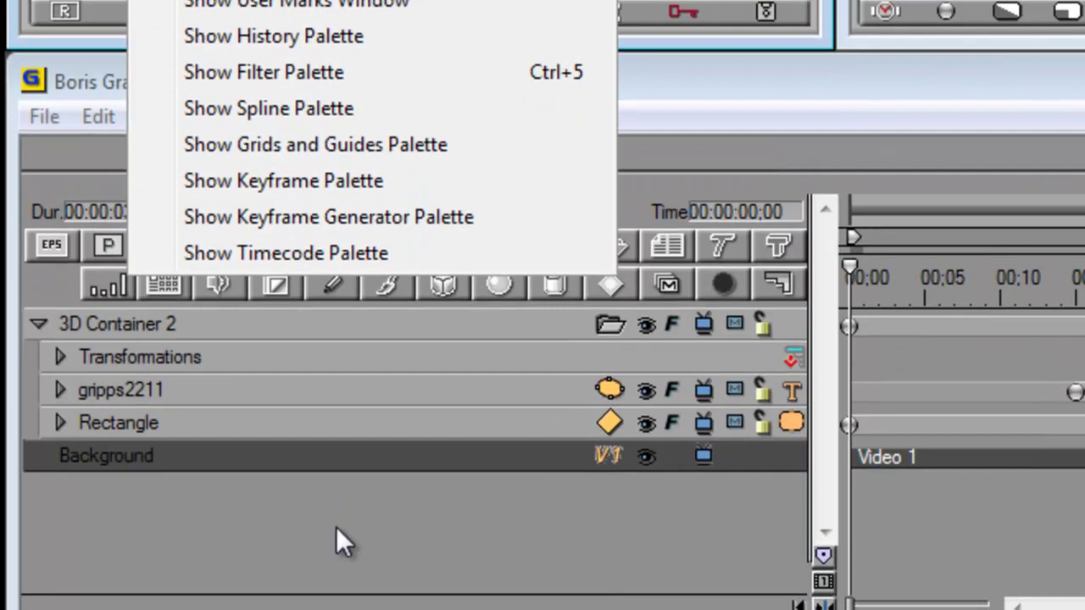
pyautogui.click(336, 526)
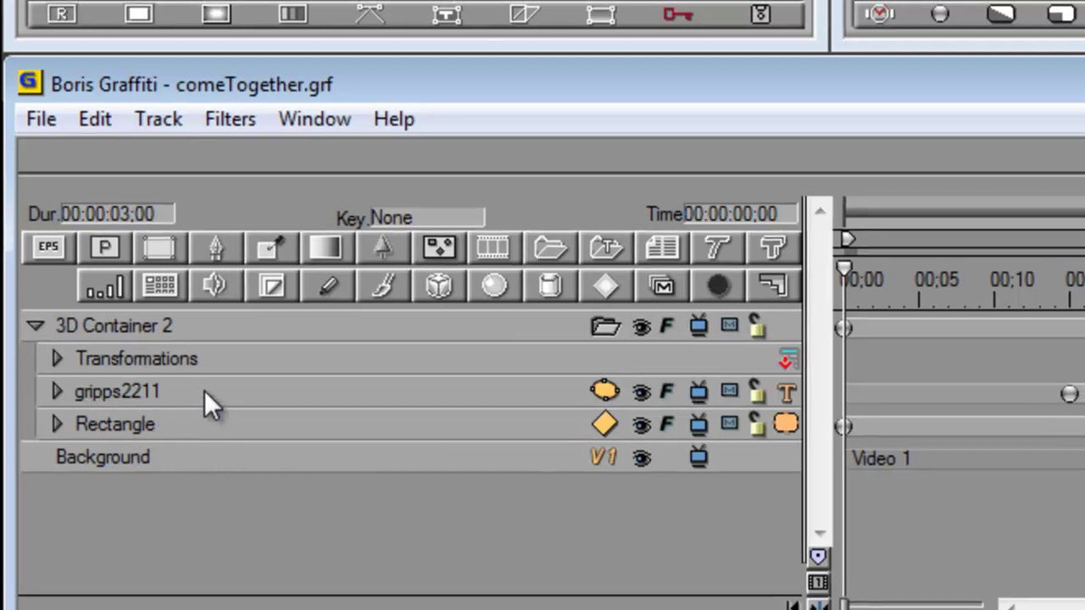
pyautogui.doubleClick(206, 389)
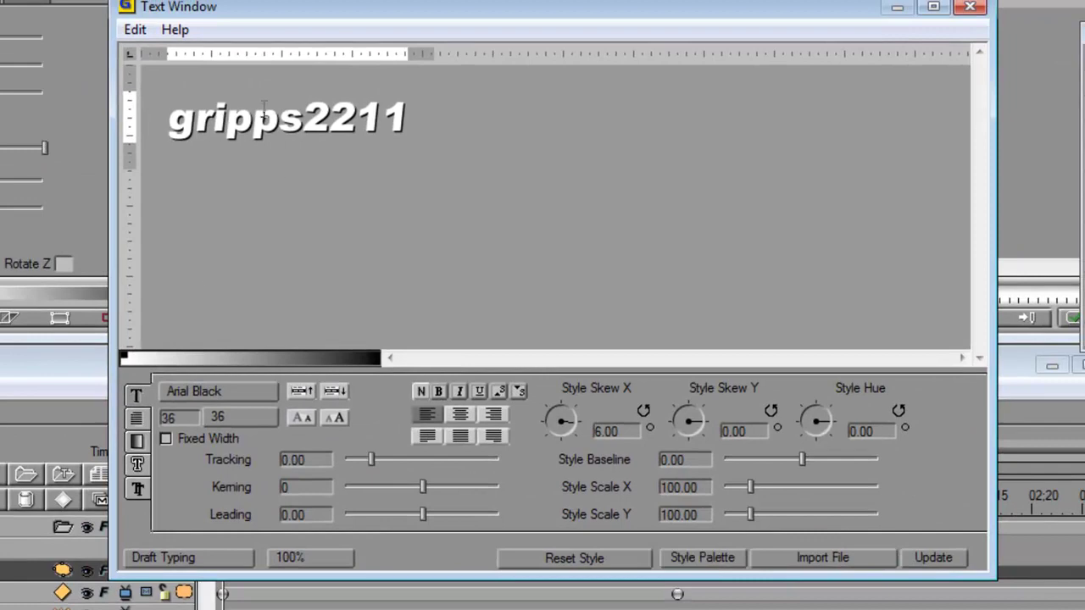
pyautogui.moveTo(322, 12); pyautogui.dragTo(415, 19)
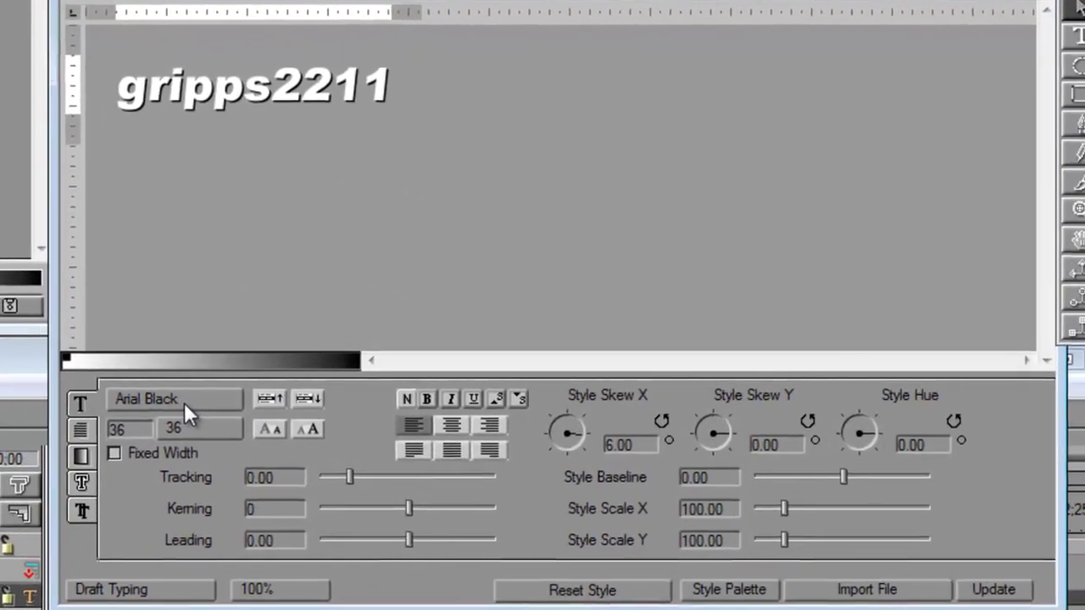
pyautogui.click(182, 400)
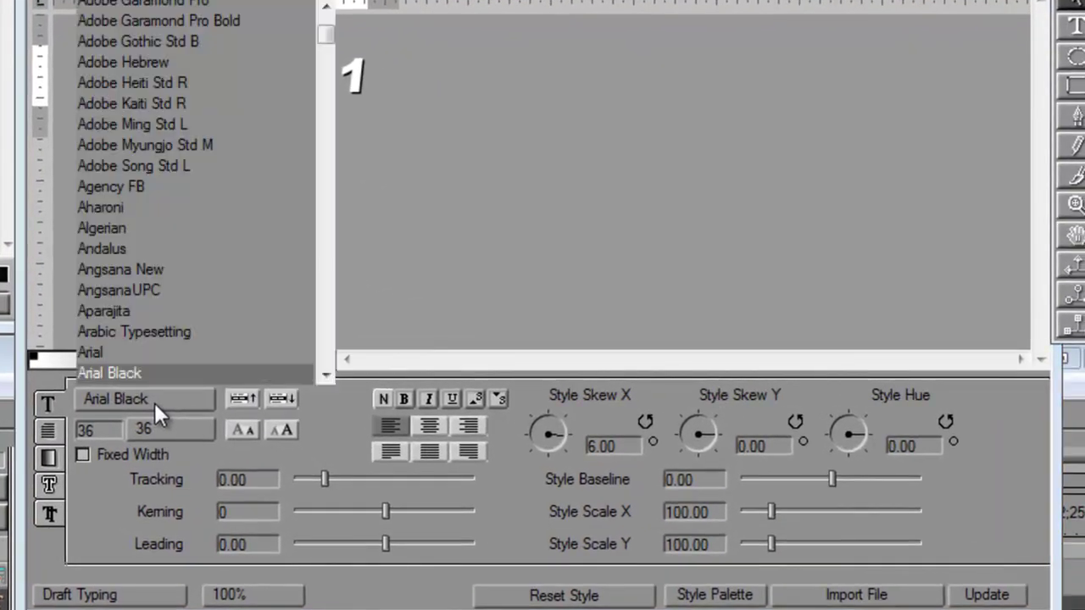
pyautogui.scroll(-1, 322, 49)
pyautogui.moveTo(326, 42); pyautogui.dragTo(338, 182)
pyautogui.click(423, 190)
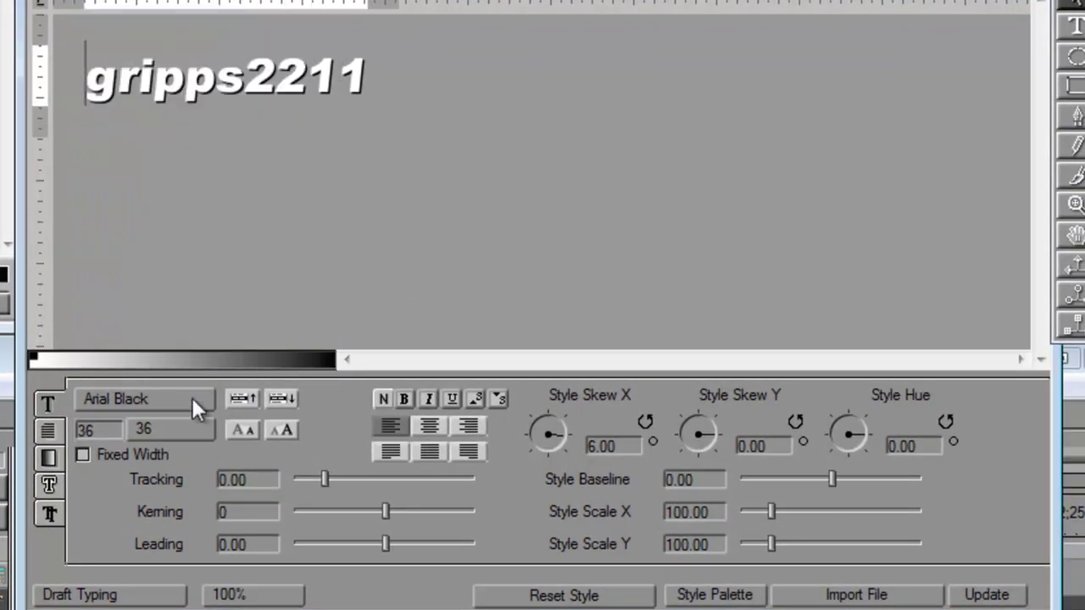
pyautogui.click(51, 456)
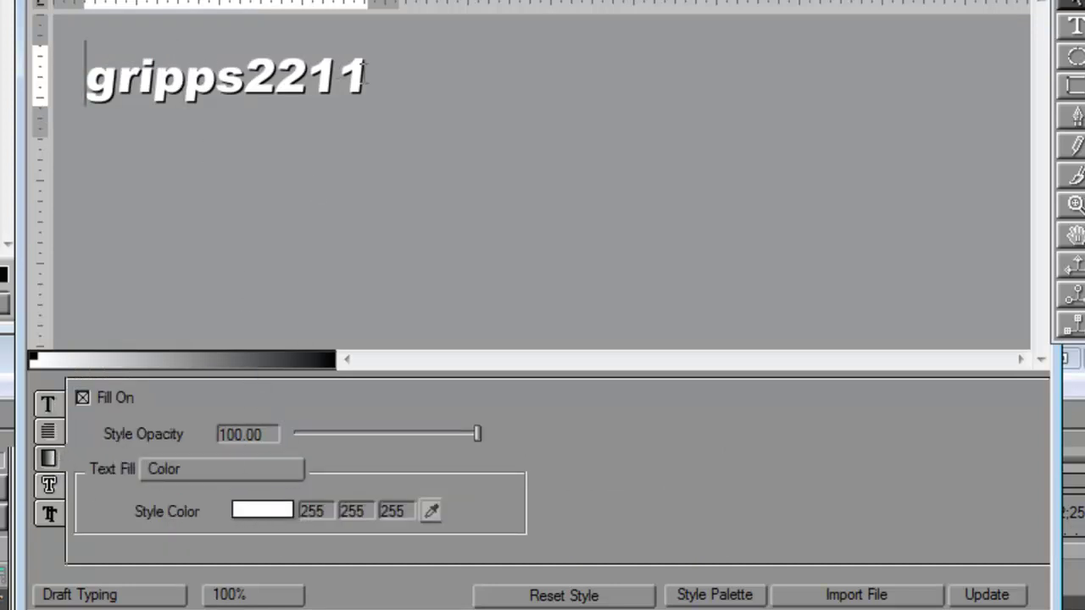
pyautogui.moveTo(366, 76); pyautogui.dragTo(81, 110)
pyautogui.moveTo(369, 85); pyautogui.dragTo(98, 95)
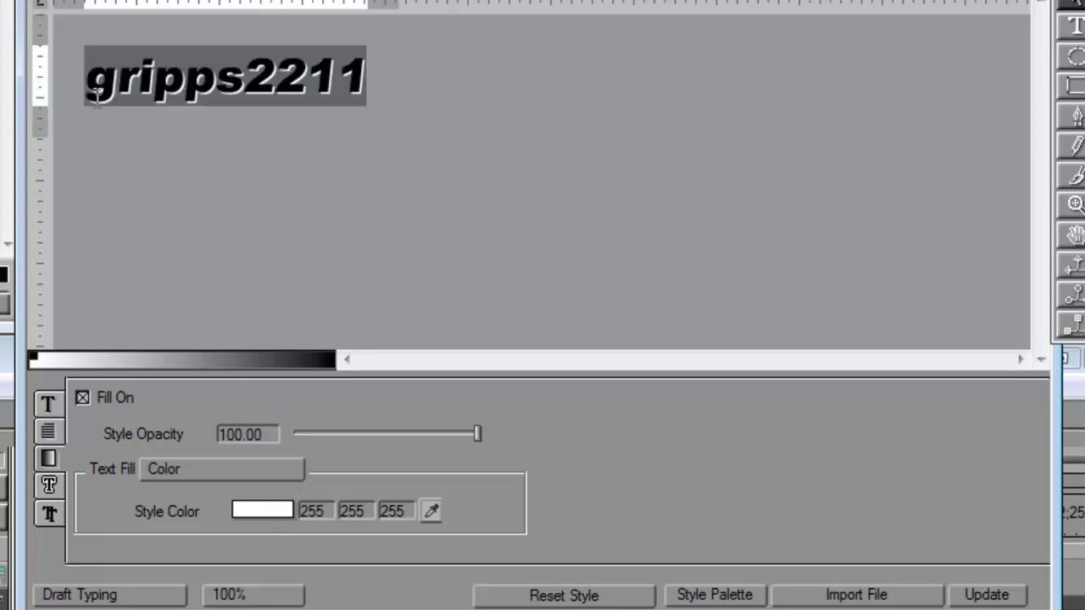
pyautogui.click(263, 511)
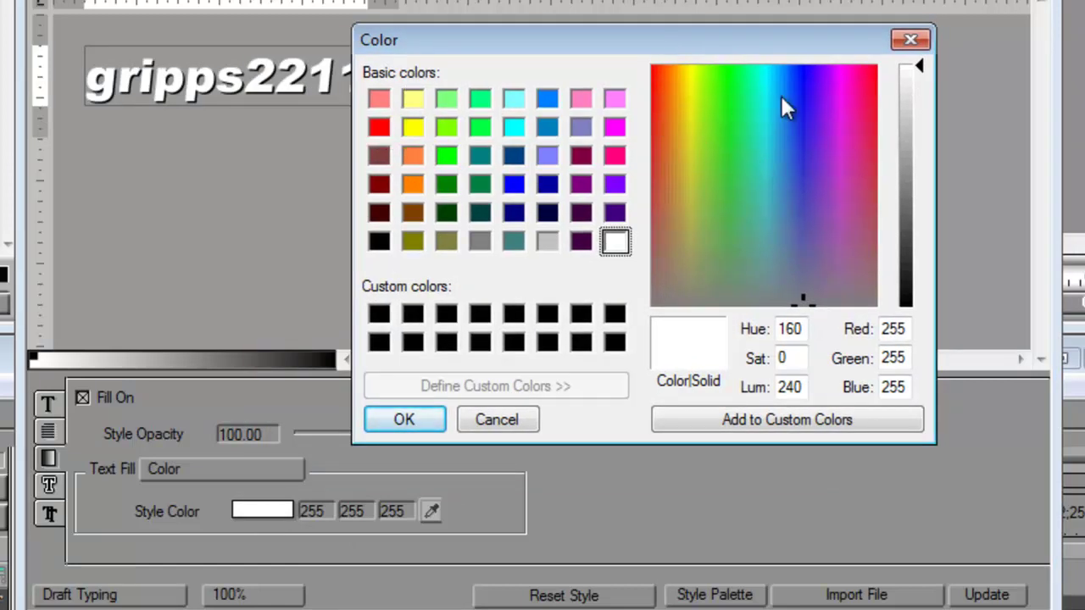
pyautogui.click(398, 417)
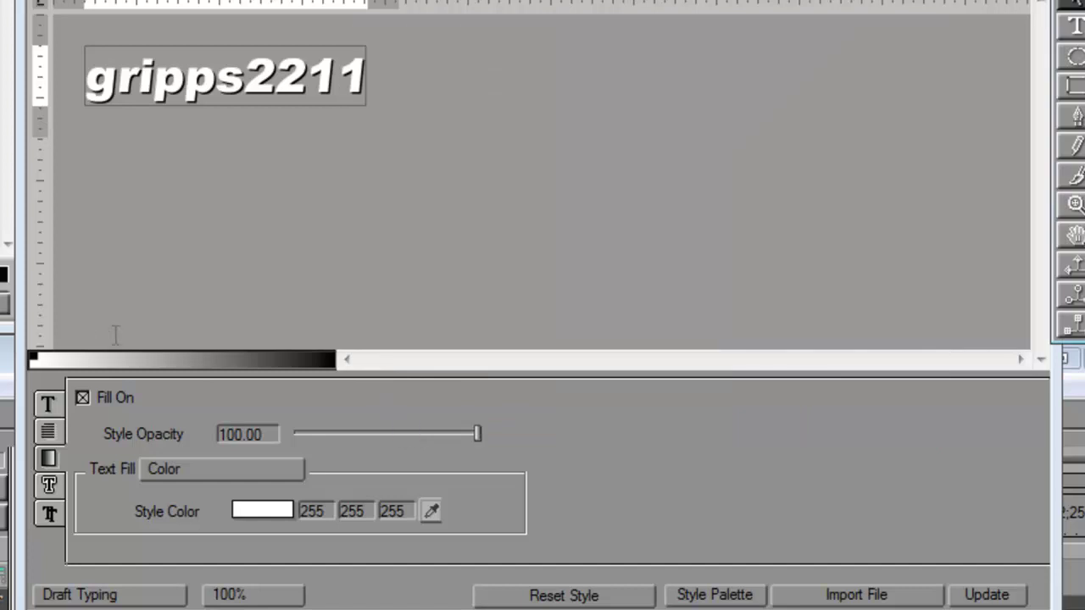
pyautogui.click(48, 407)
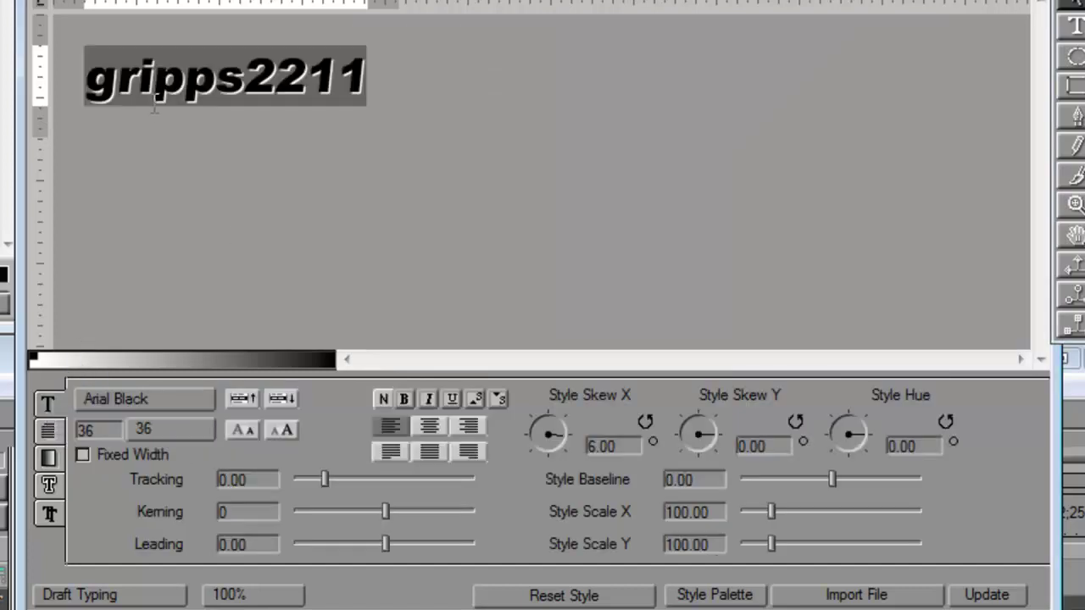
# - Style gripps2211 with the green Bb preset from the '02 simple colors.B2D' Style Palette set
pyautogui.click(691, 594)
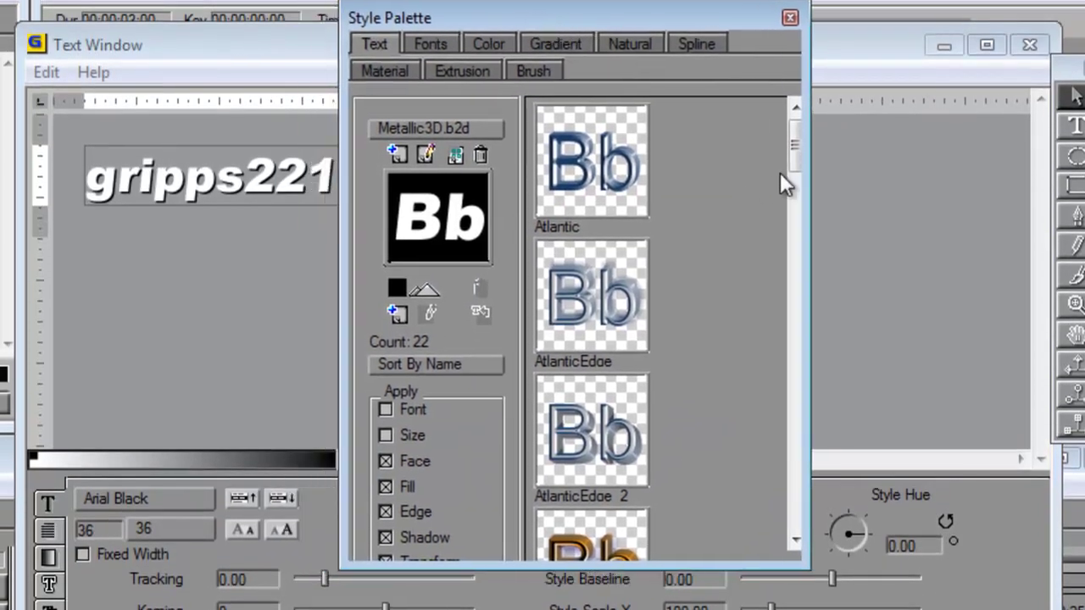
pyautogui.moveTo(794, 151); pyautogui.dragTo(797, 283)
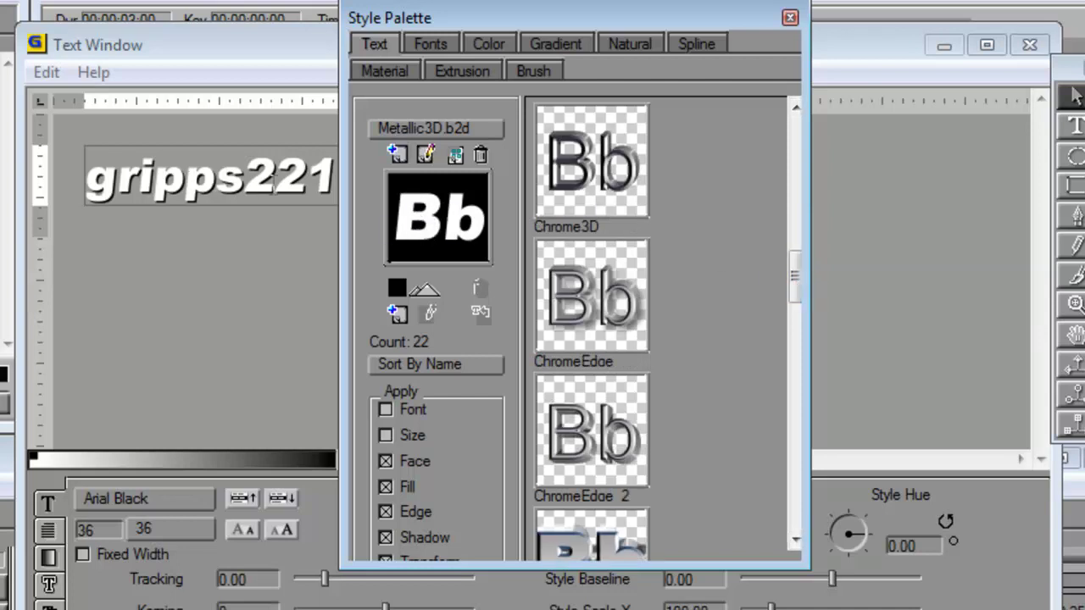
pyautogui.click(426, 125)
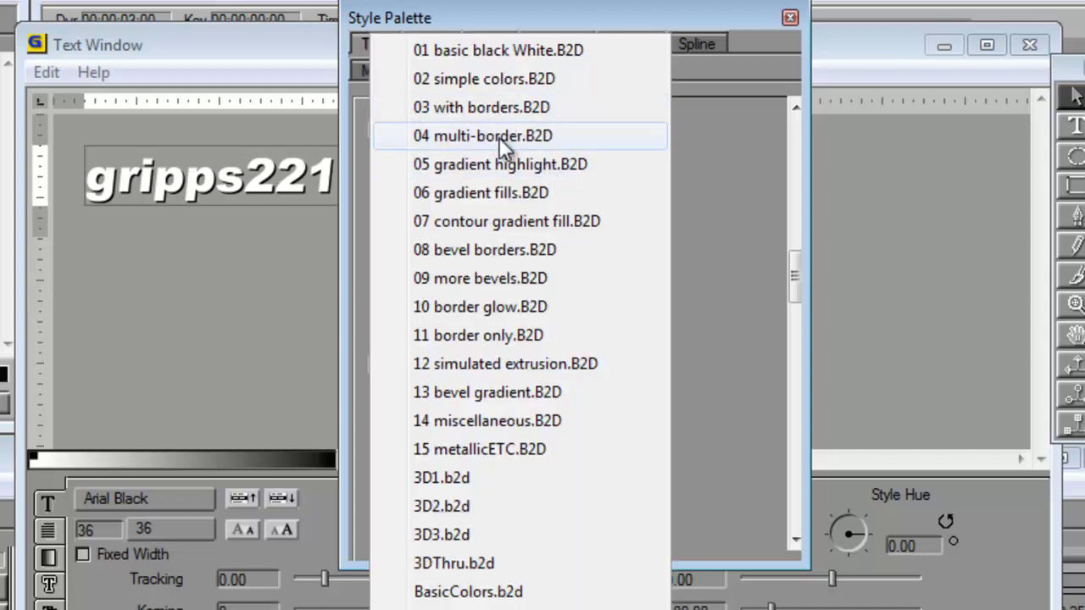
pyautogui.click(487, 79)
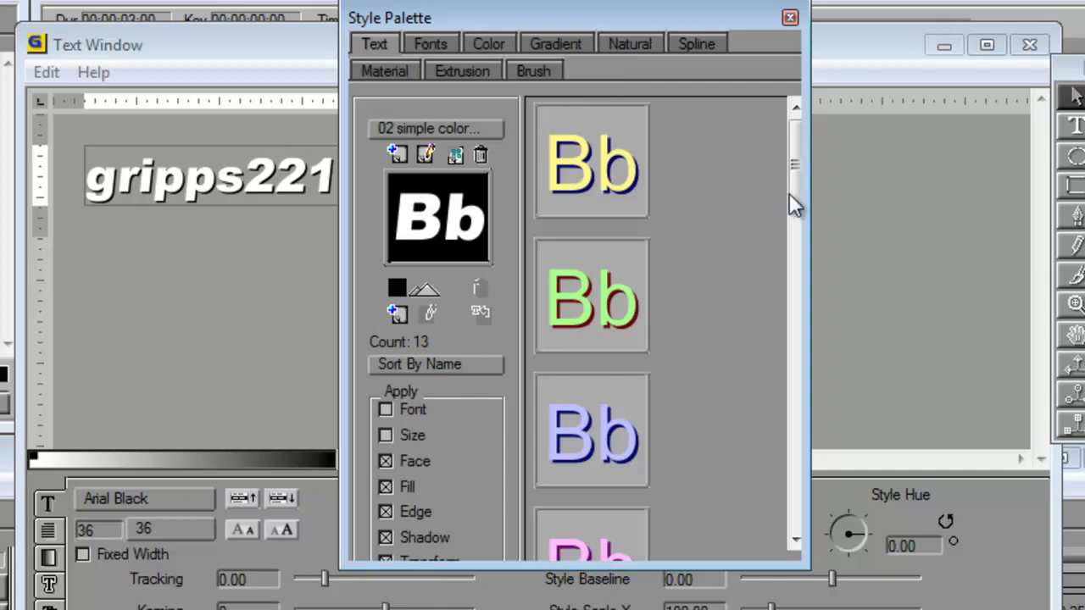
pyautogui.moveTo(790, 195); pyautogui.dragTo(803, 498)
pyautogui.click(616, 388)
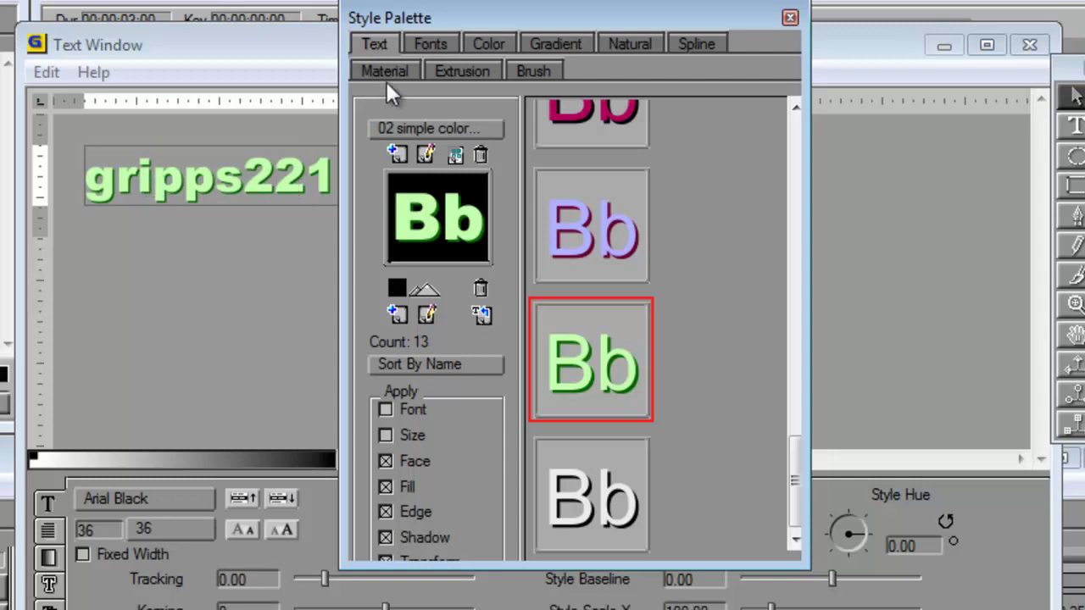
pyautogui.moveTo(491, 20); pyautogui.dragTo(642, 50)
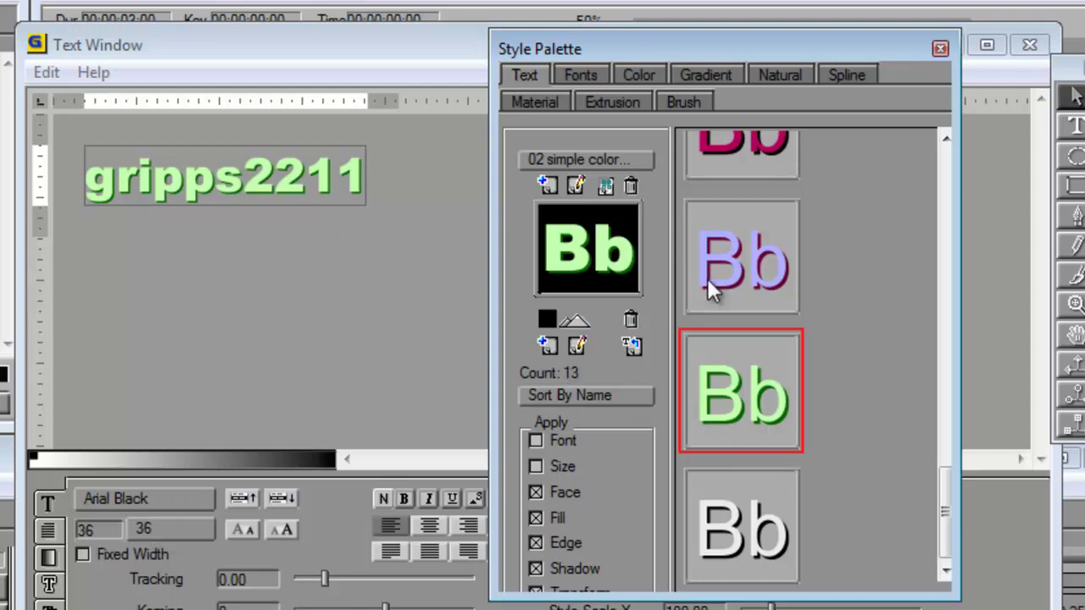
pyautogui.click(941, 48)
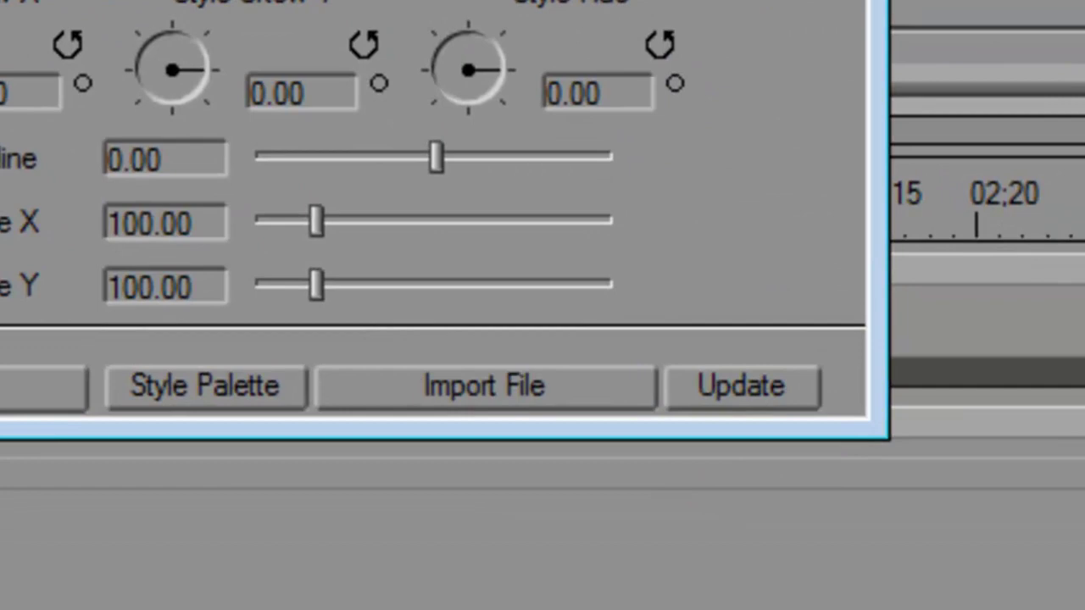
# - Update the text, close the Text Window, and preview the light-green gripps2211 title over the truck
pyautogui.click(691, 409)
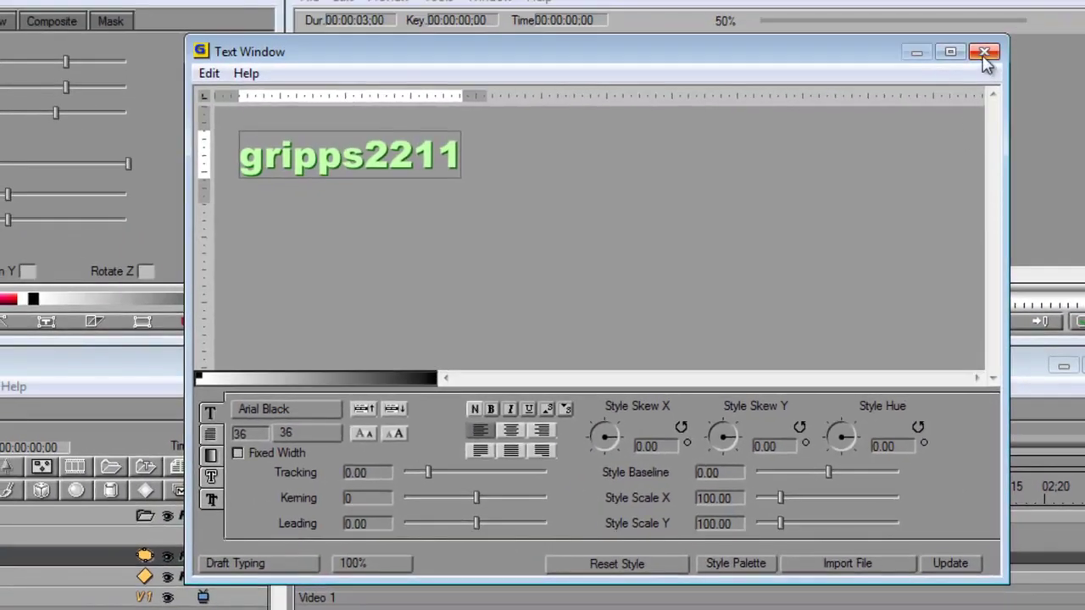
pyautogui.click(985, 52)
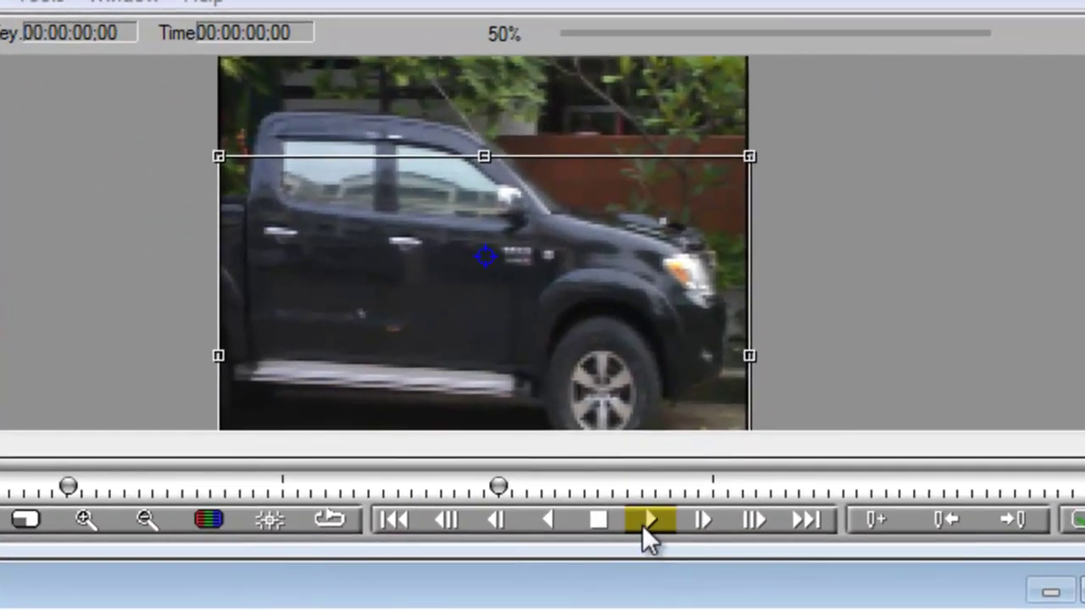
pyautogui.click(644, 521)
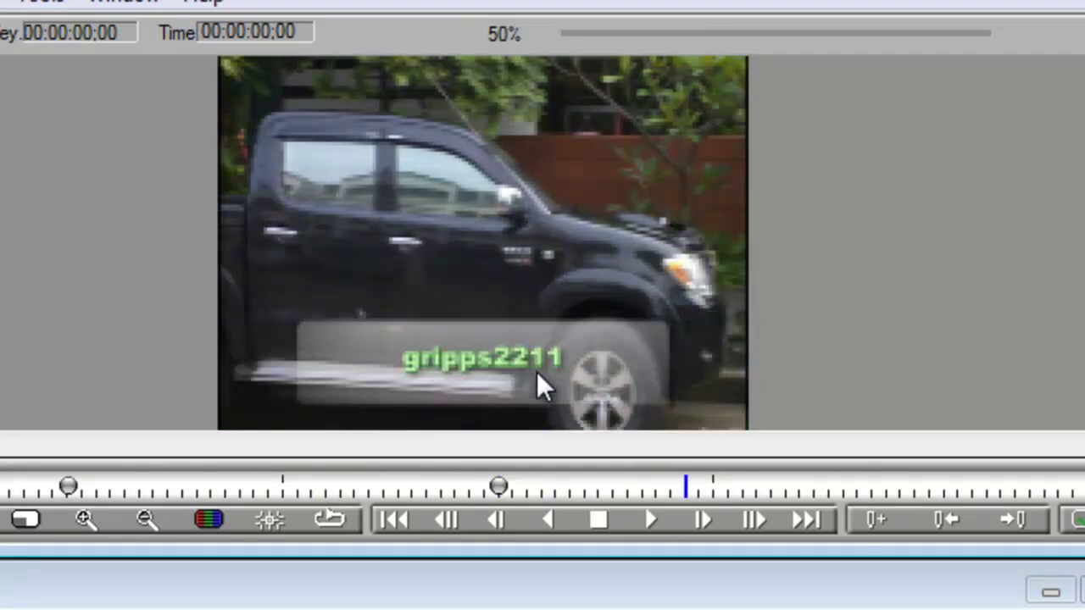
pyautogui.click(604, 519)
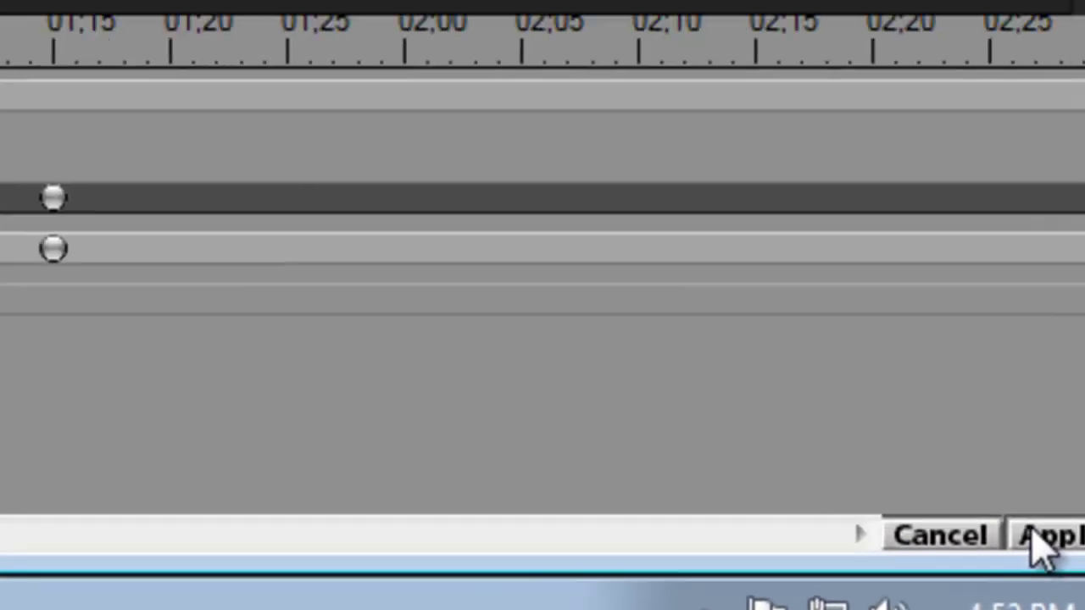
# - Apply the Graffiti filter and play the truck clip with its light-green gripps2211 title in VideoStudio
pyautogui.click(945, 481)
pyautogui.press('space')
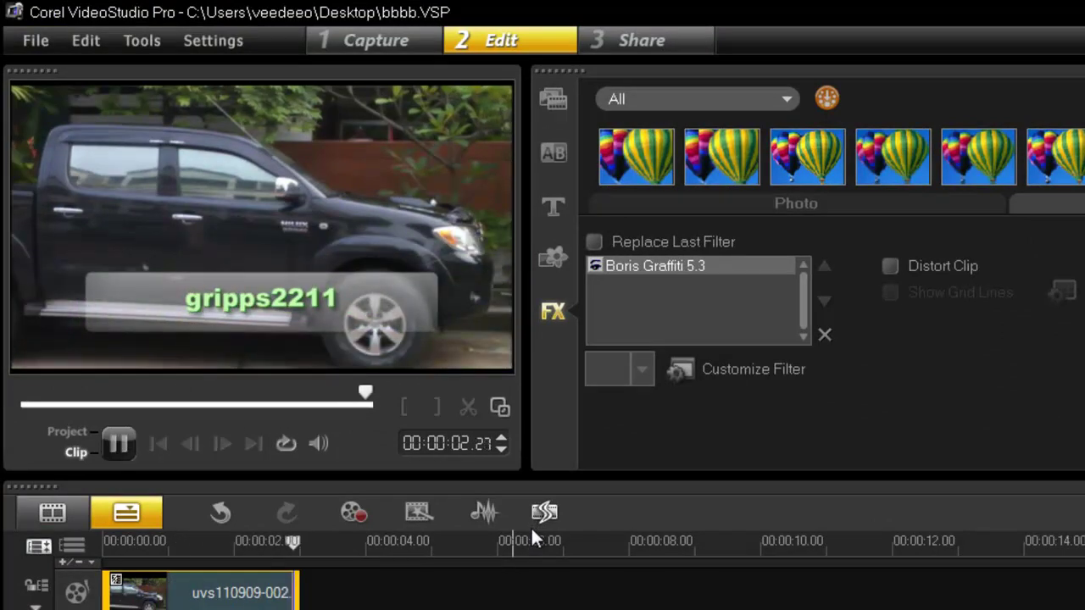
pyautogui.press('space')
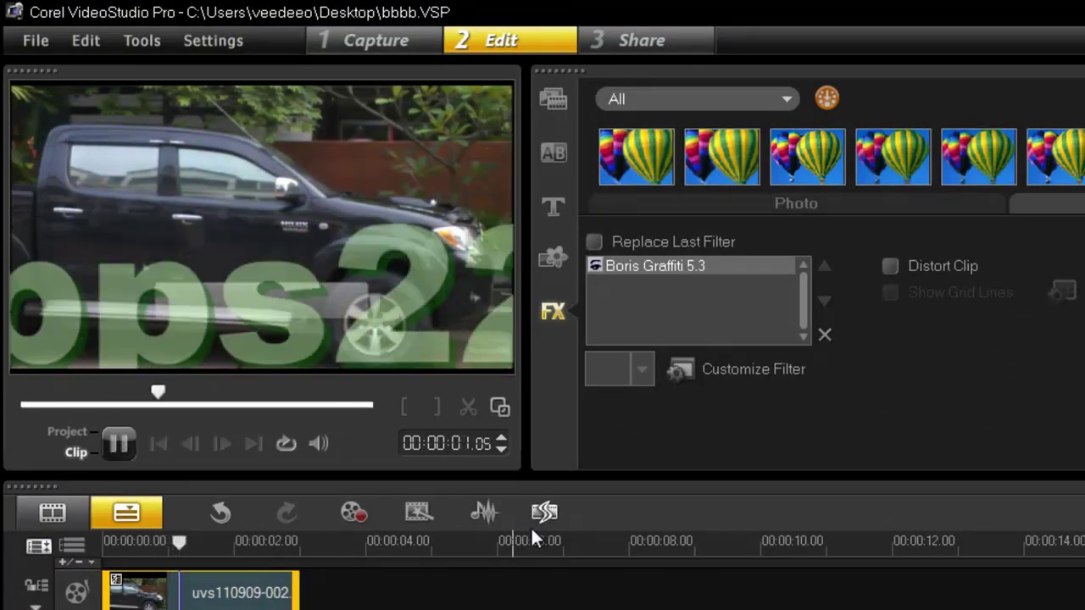